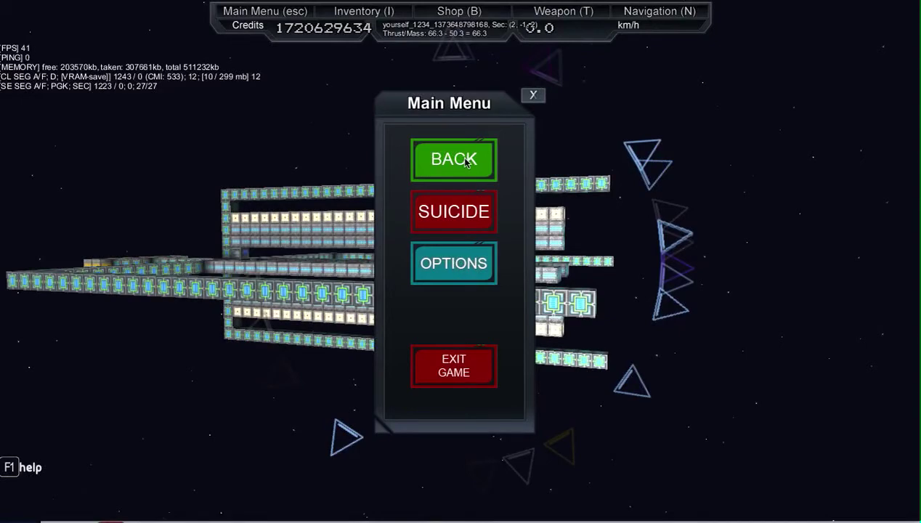
Choose BACK in the main menu to resume building the ship
click(454, 160)
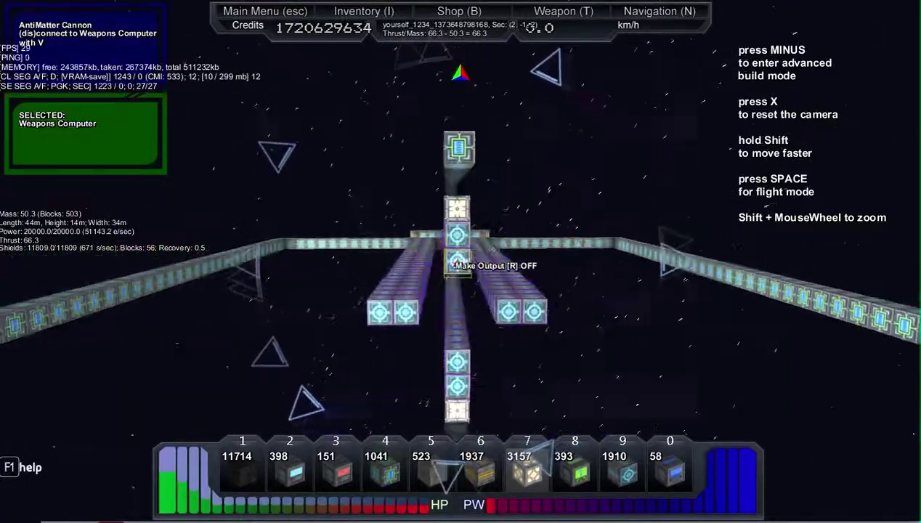
Inspect the ship's lit left arm, its end power block, sides and top
key(w)
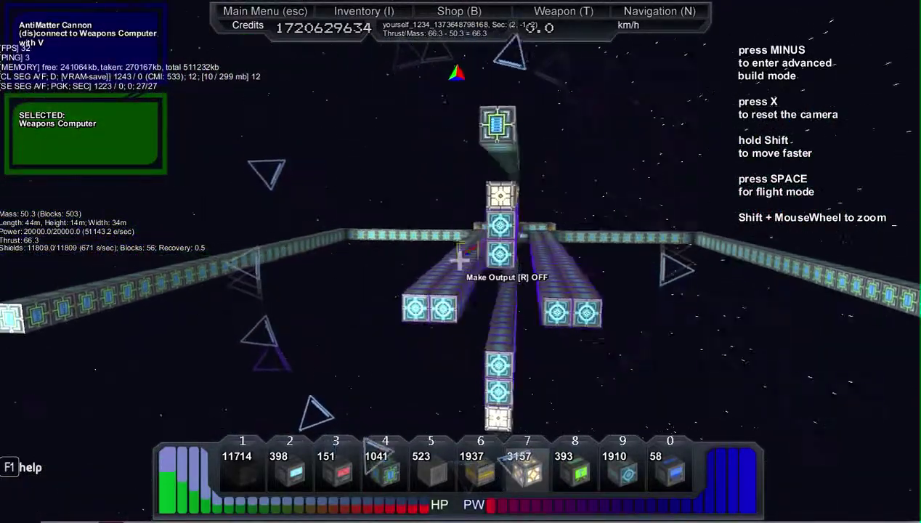
key(a)
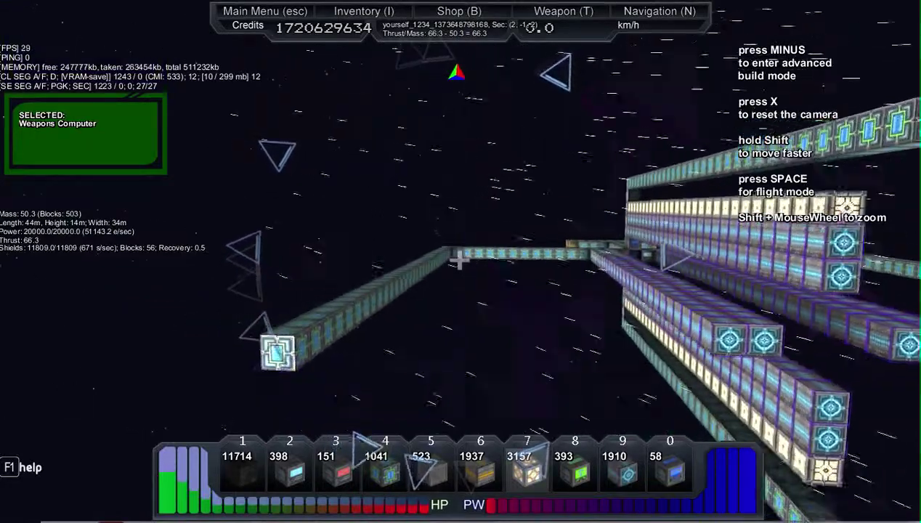
key(w)
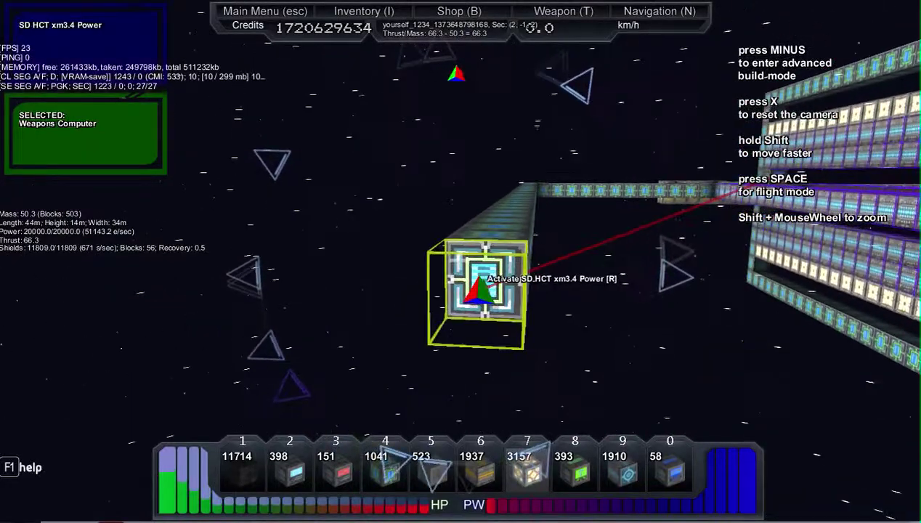
key(s)
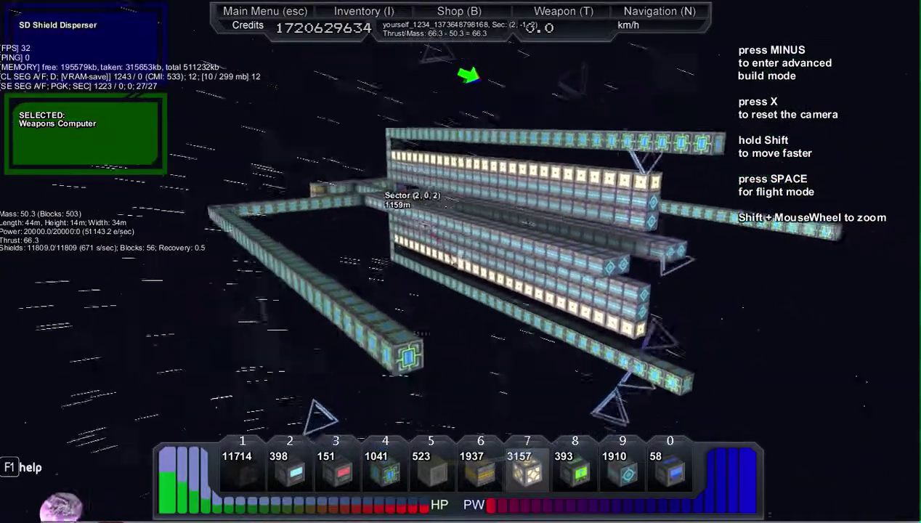
key(a)
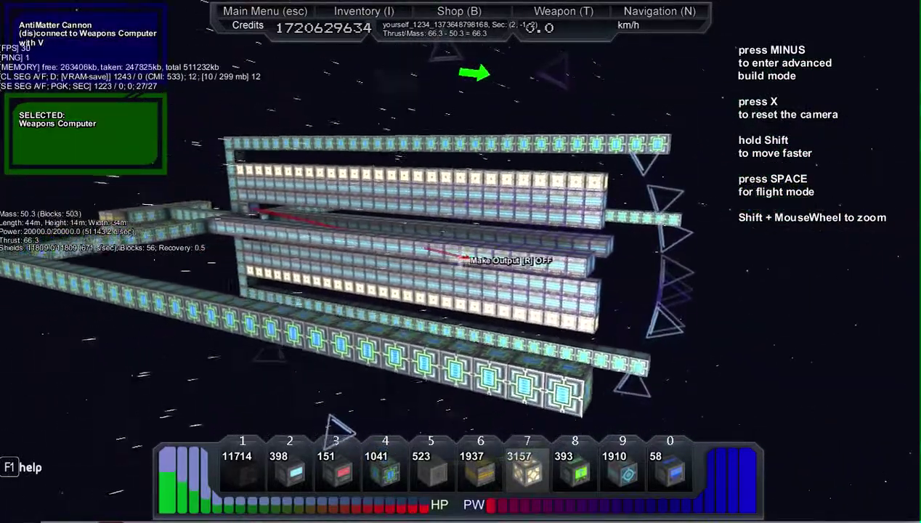
key(w)
key(d)
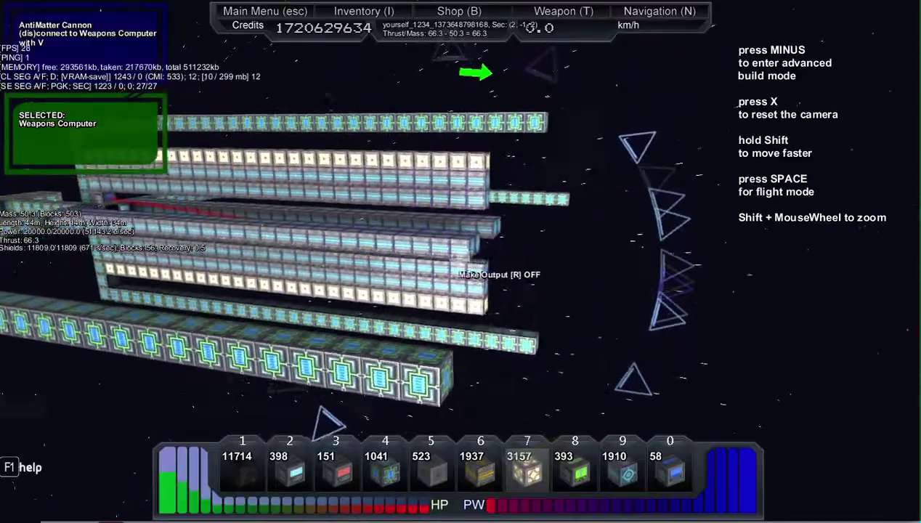
key(w)
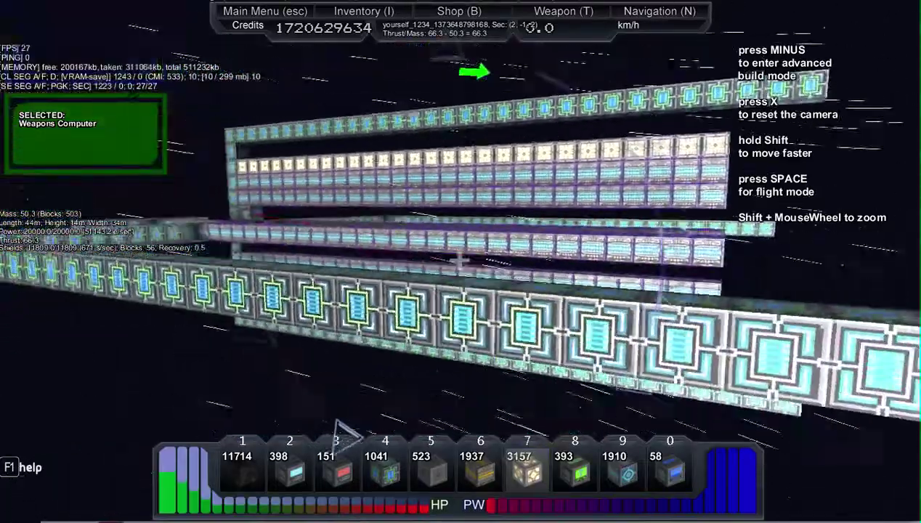
key(w)
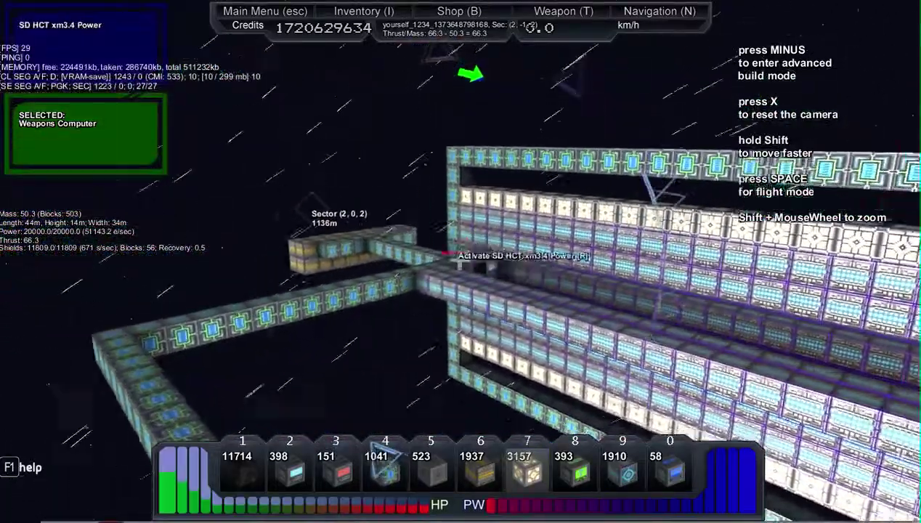
key(w)
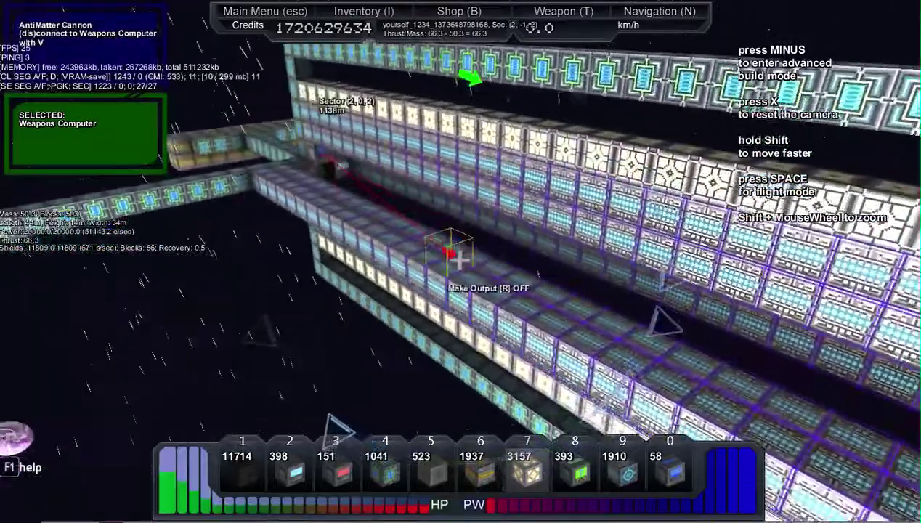
key(d)
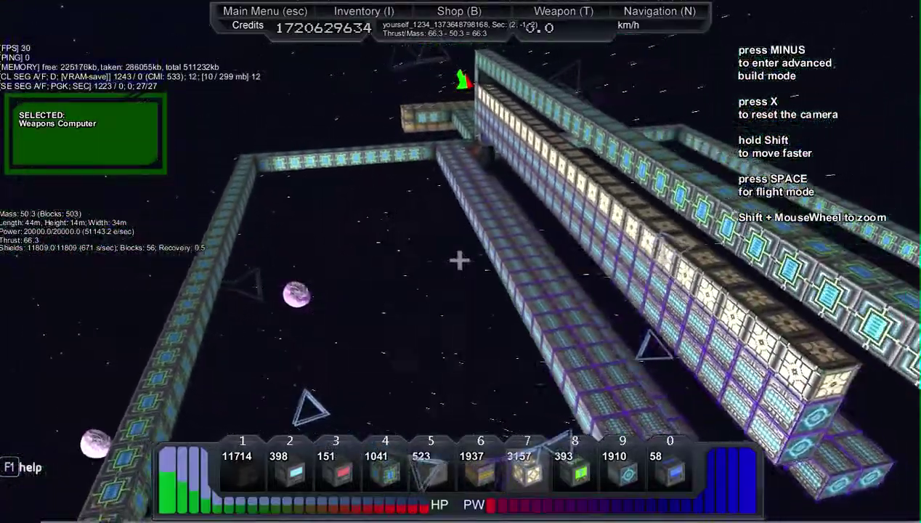
Select the RadarJammer and Cloaker blocks and inspect a nearby power block
key(3)
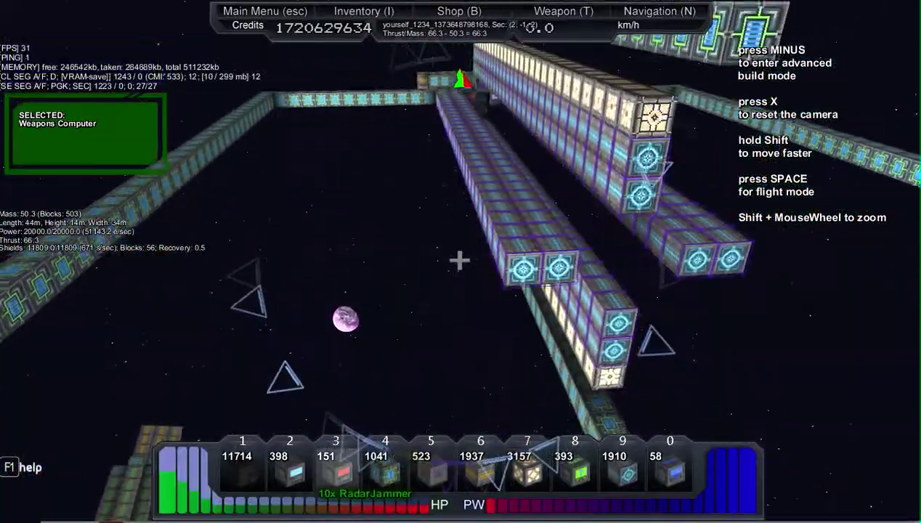
key(2)
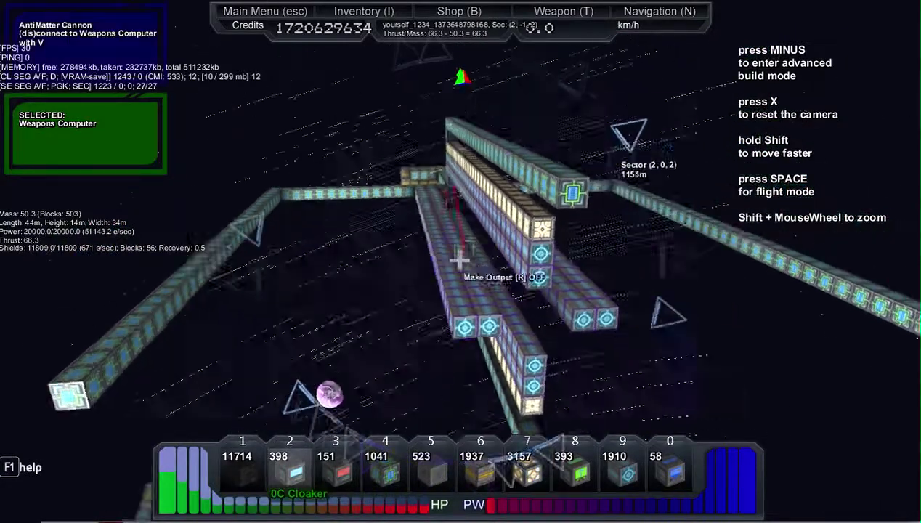
key(w)
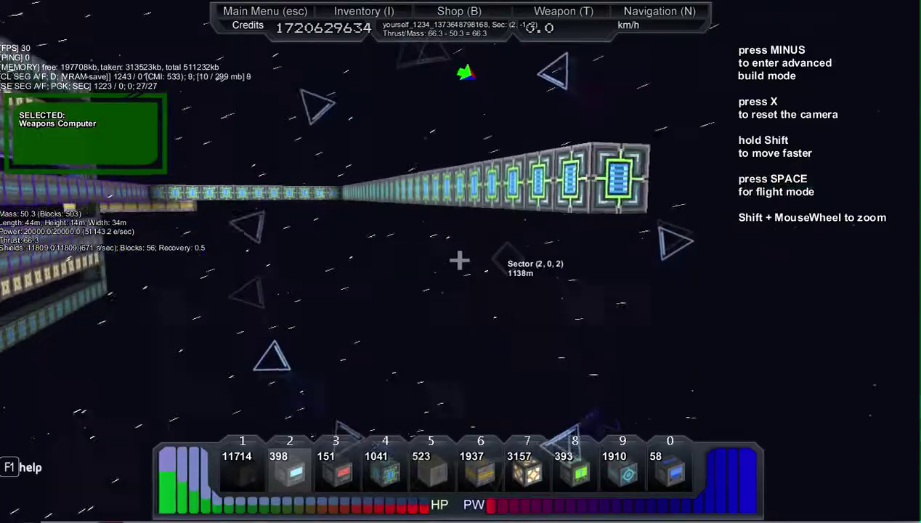
key(w)
key(s)
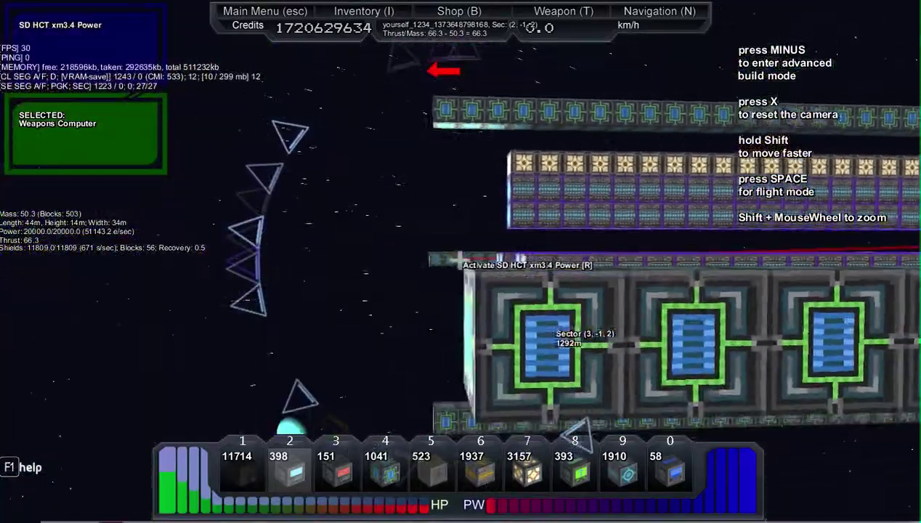
key(w)
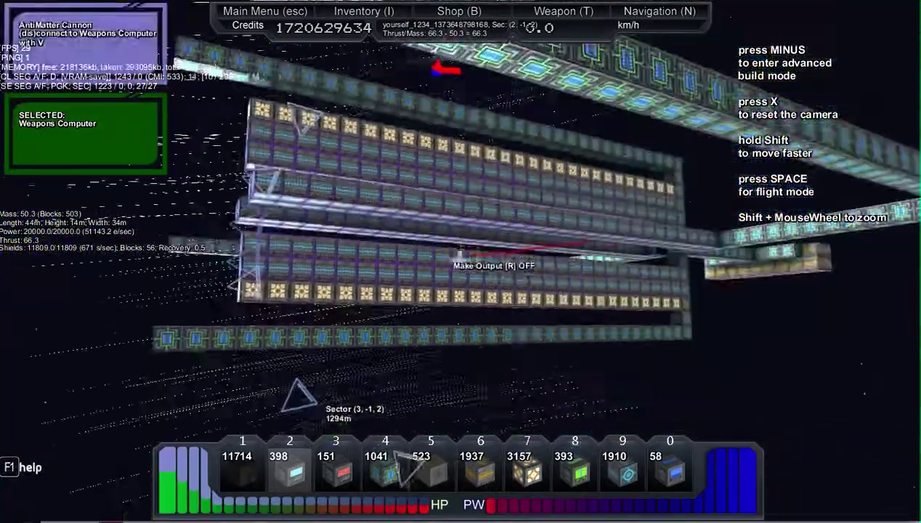
Circle the ship to a head-on view and put it into flight mode
key(a)
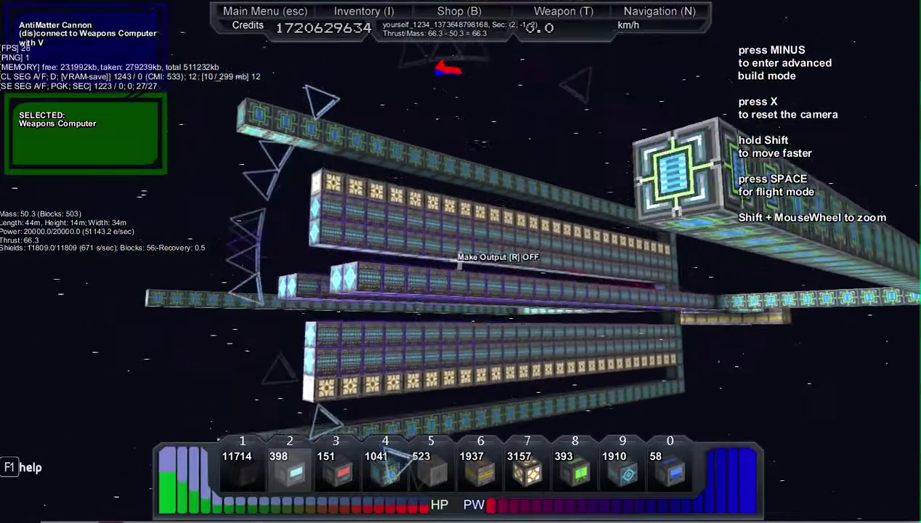
key(d)
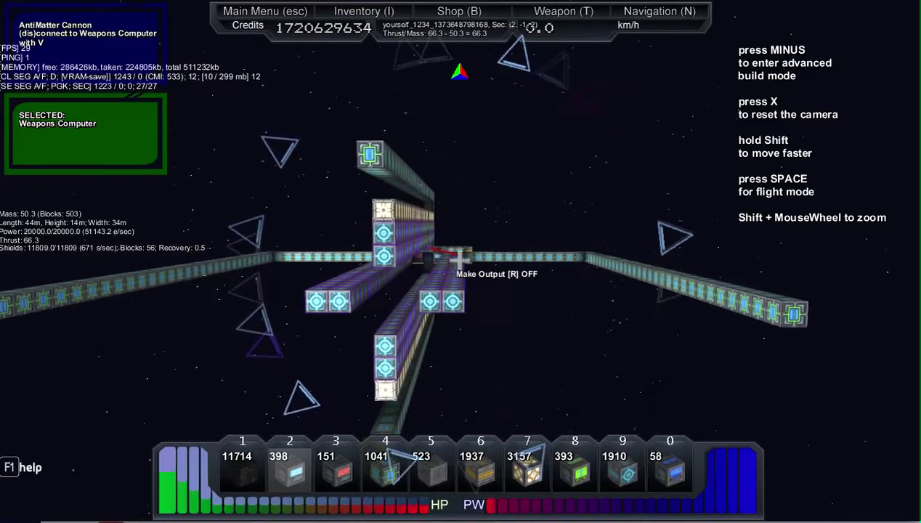
key(a)
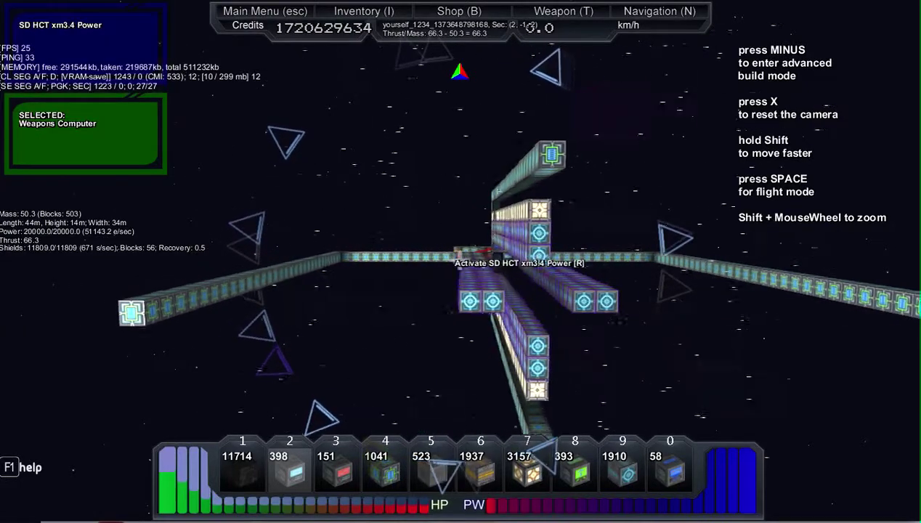
key(d)
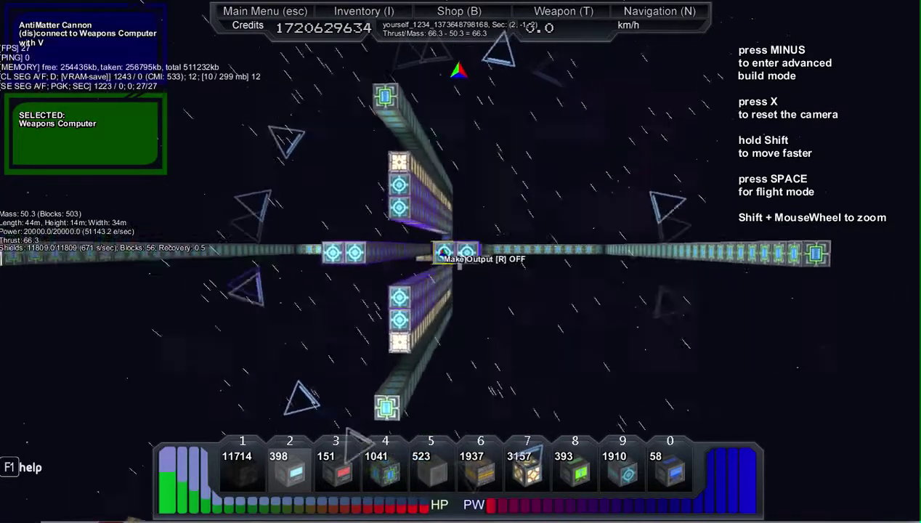
key(space)
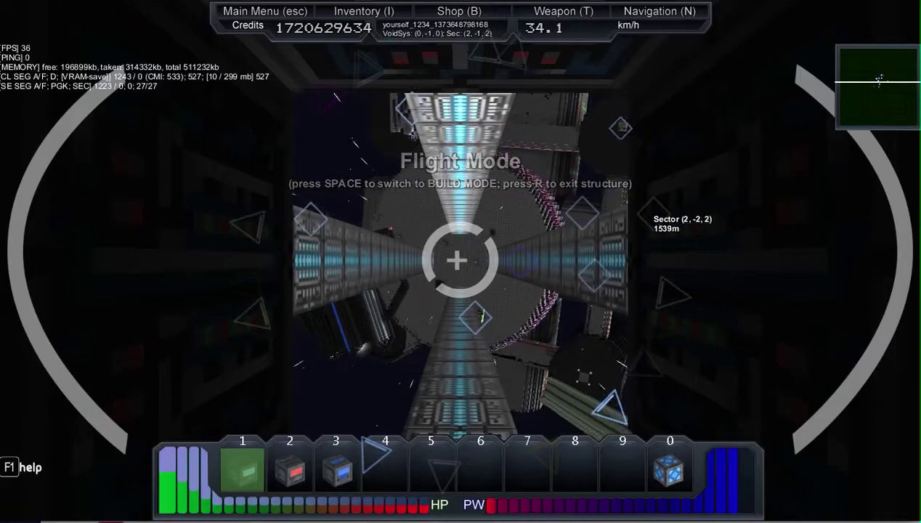
Return to build mode and position the camera at the thruster section
key(space)
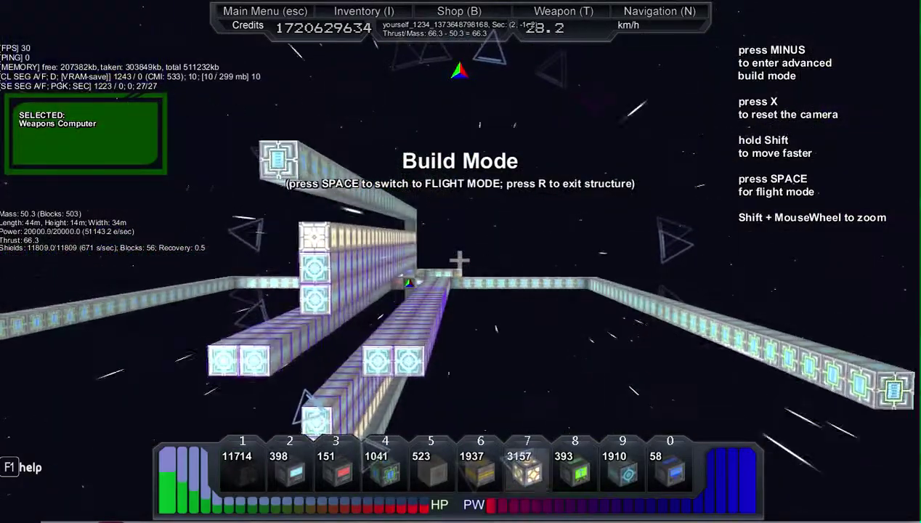
key(w)
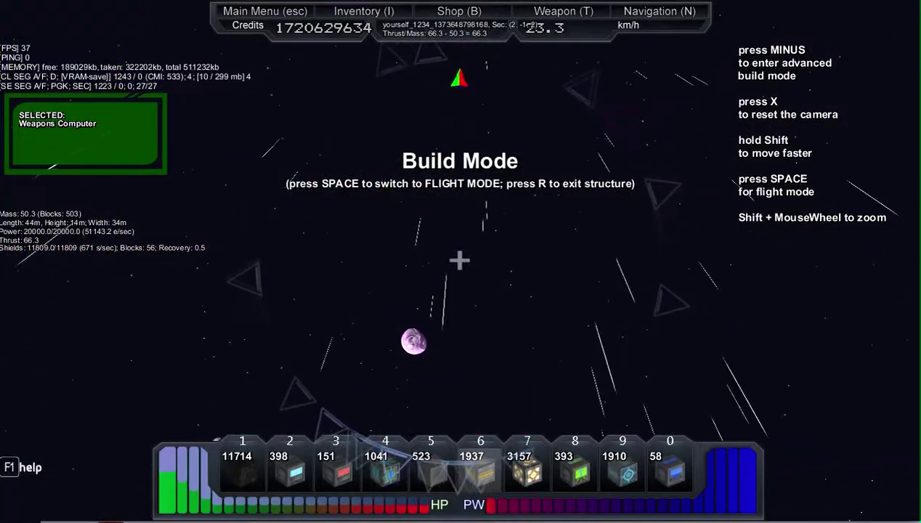
key(s)
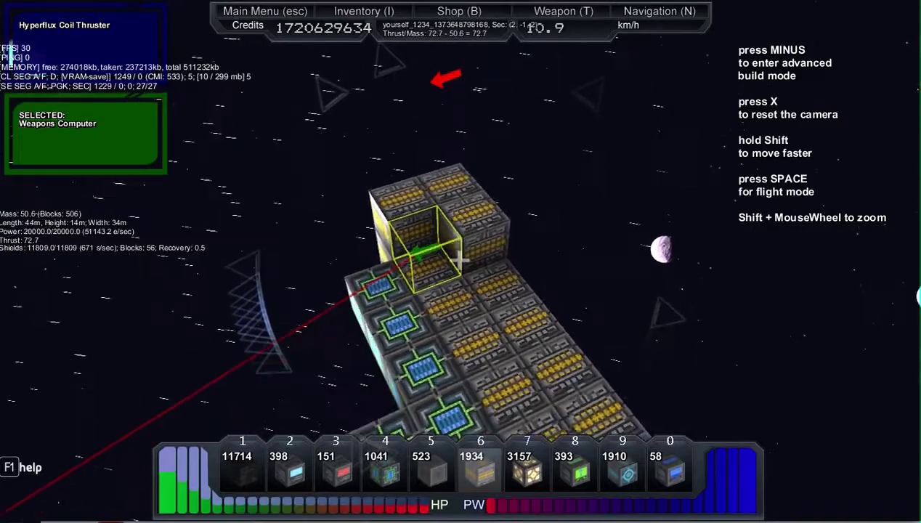
Place Hyperflux Coil Thrusters along the column, reaching 99.9 thrust with 521 blocks
click(460, 258)
click(459, 260)
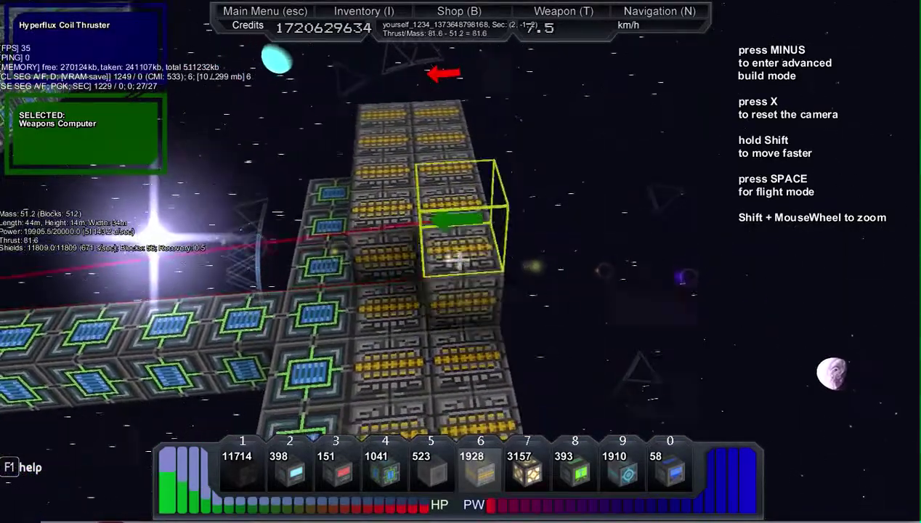
click(459, 260)
click(459, 260)
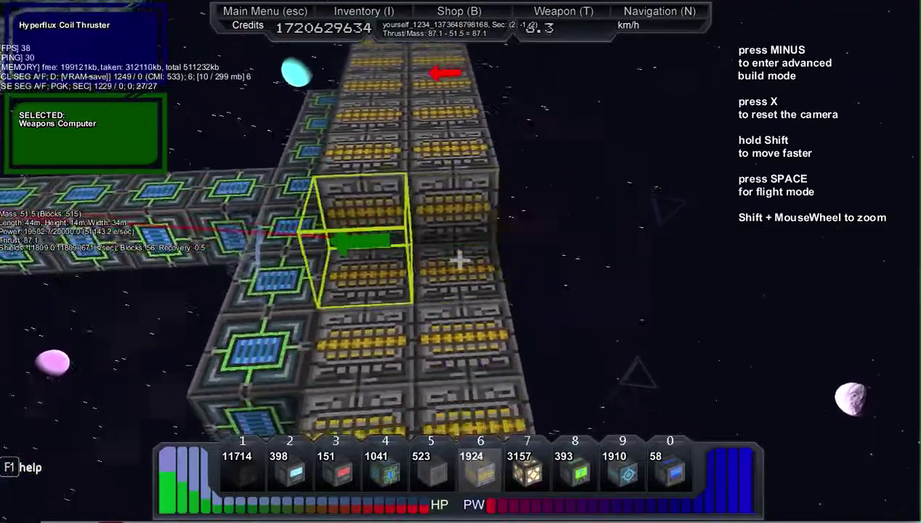
click(459, 260)
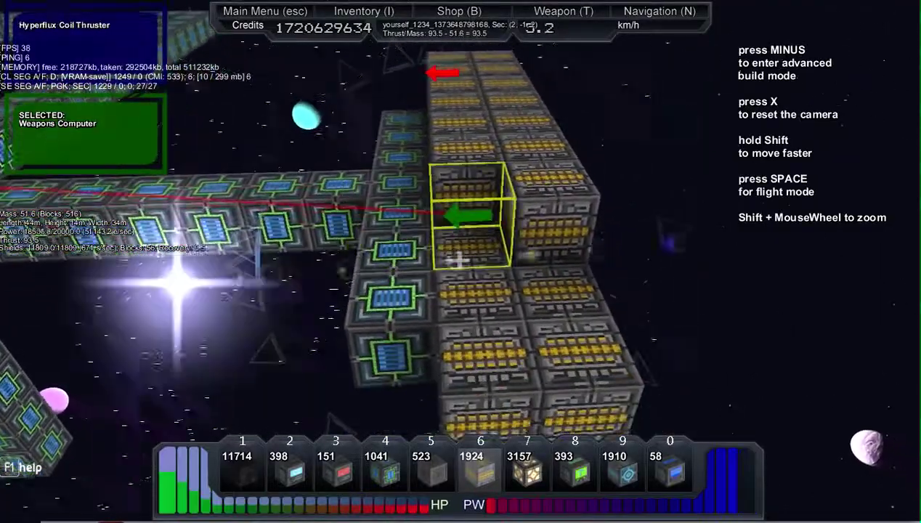
click(459, 260)
click(459, 259)
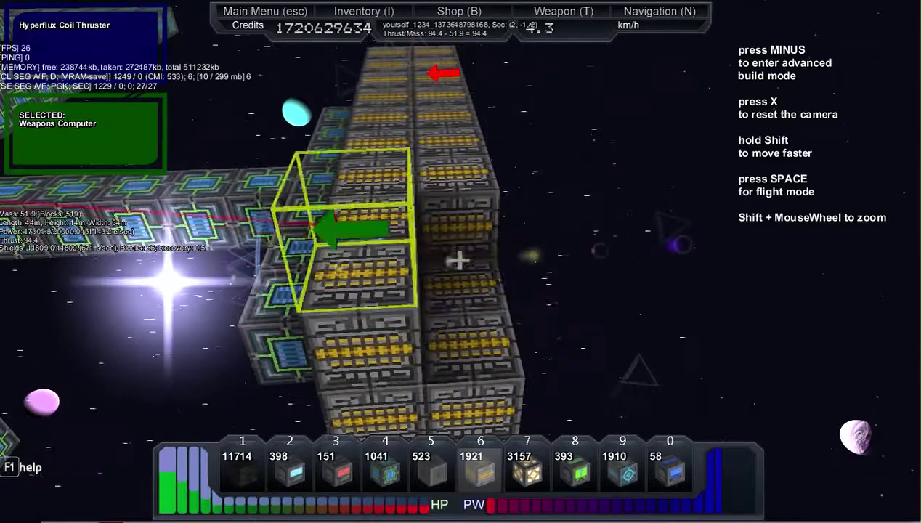
click(459, 259)
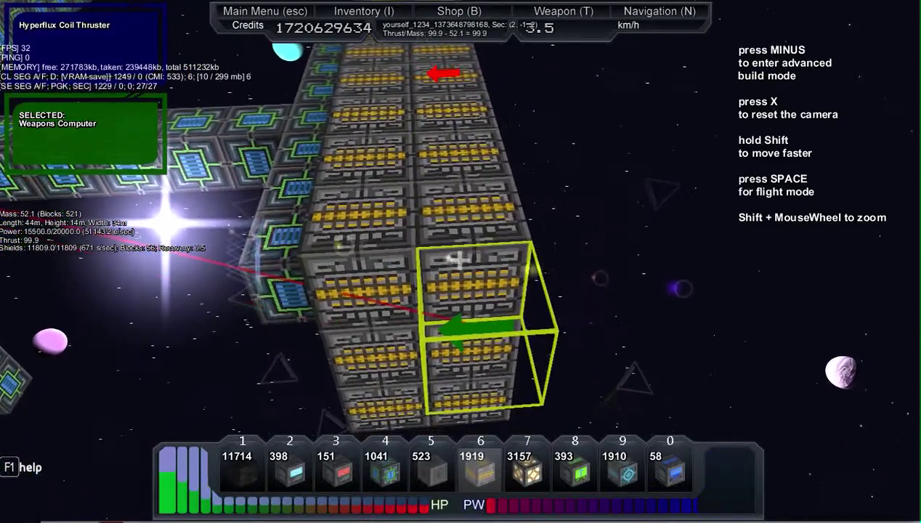
Toggle into flight mode, back to build mode, then into flight mode again
key(space)
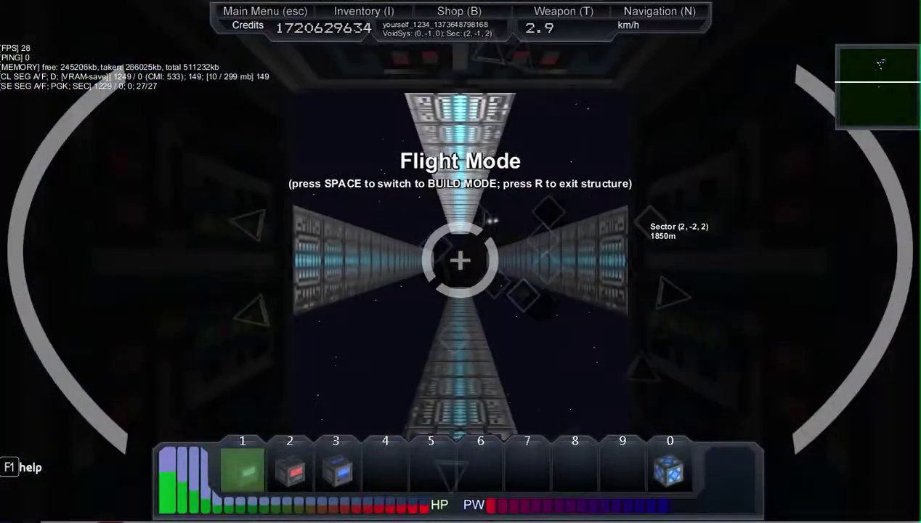
key(space)
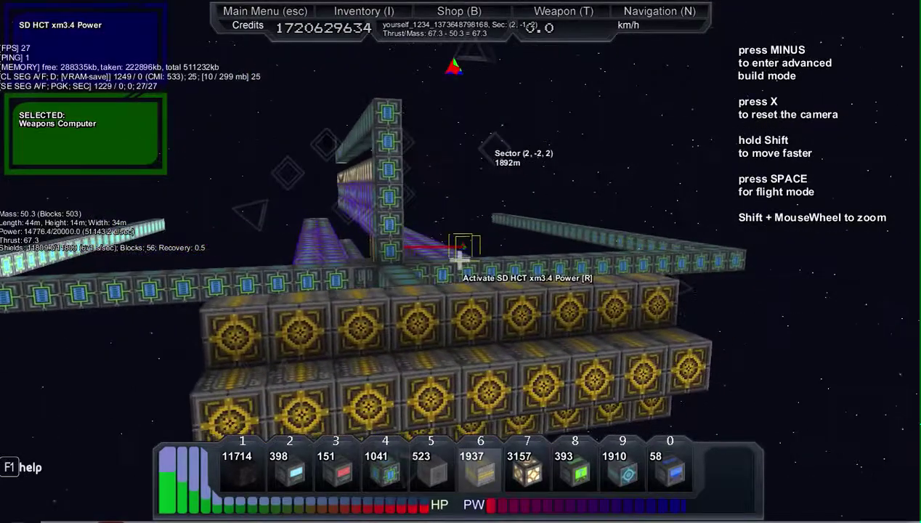
key(space)
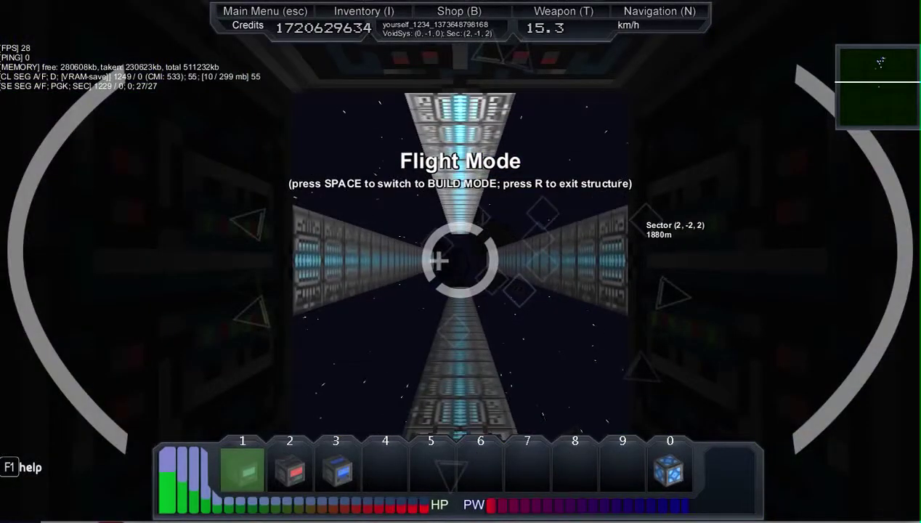
Accelerate forward, switch to hotbar slot 3, and steer toward the station
key(w)
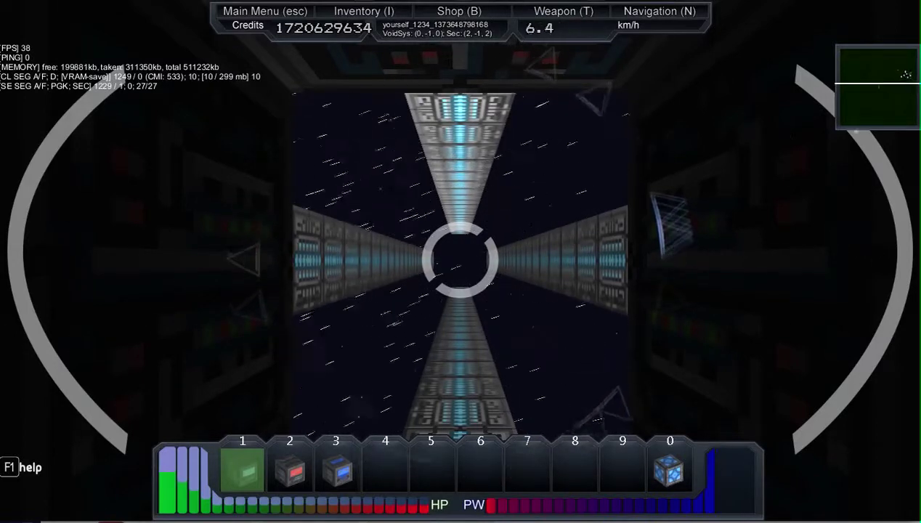
key(3)
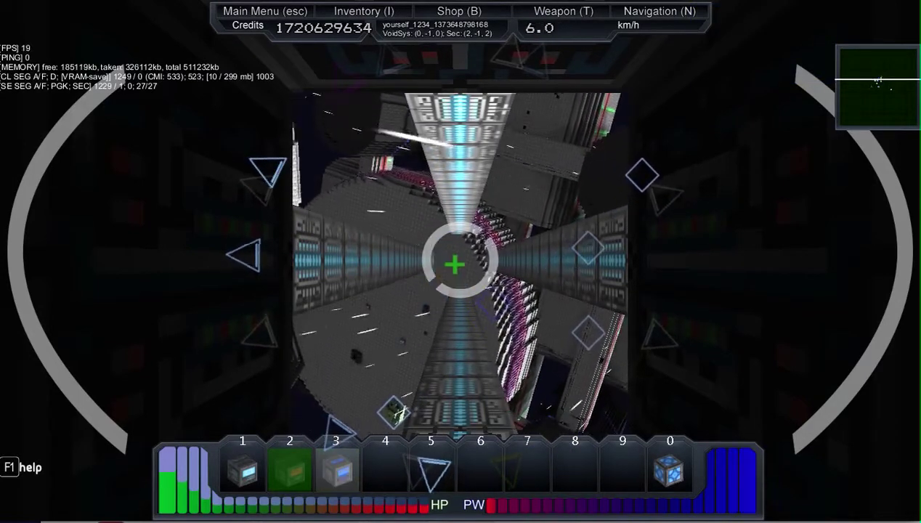
key(w)
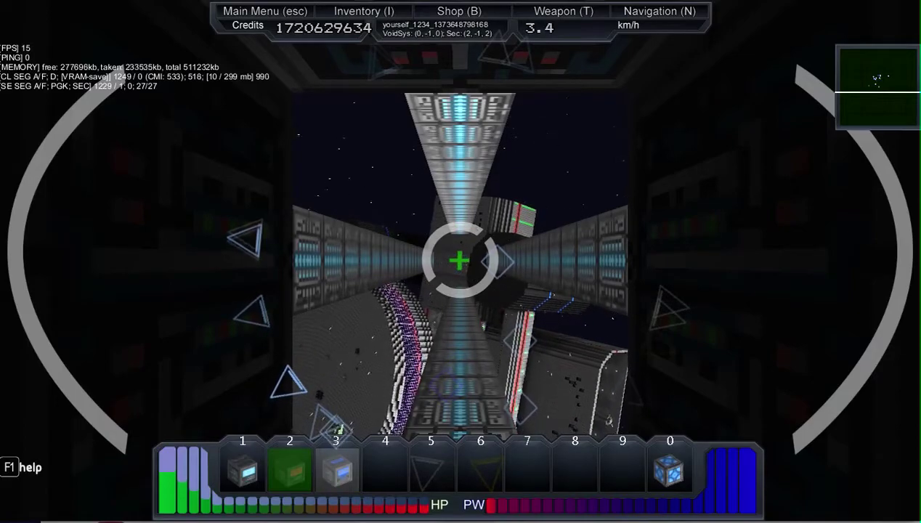
Leave flight mode for build mode on the ship, with thrust at 67.3
key(space)
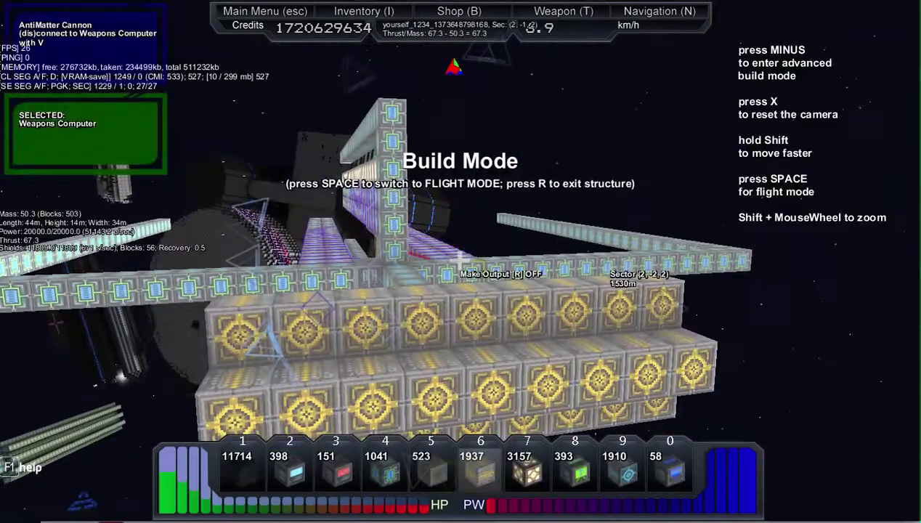